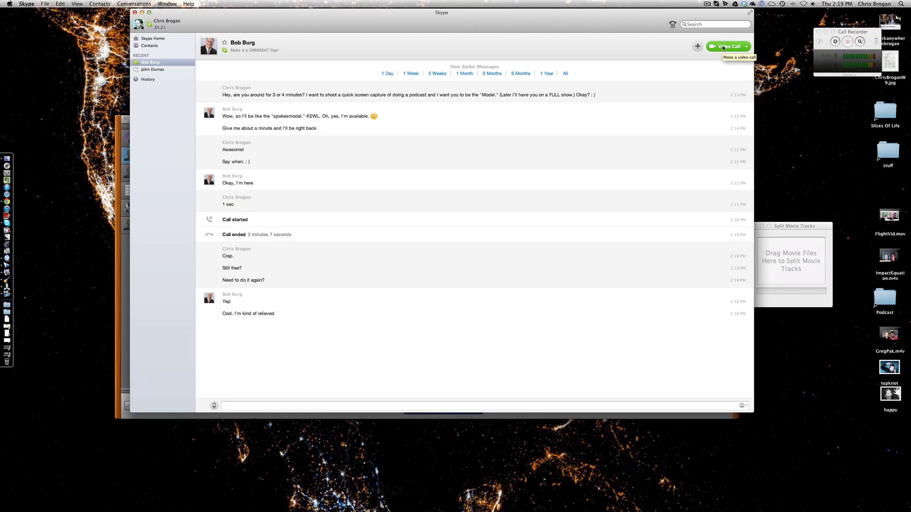
- Place a Skype video call to the contact from their open chat window
left_click(723, 47)
left_click(723, 47)
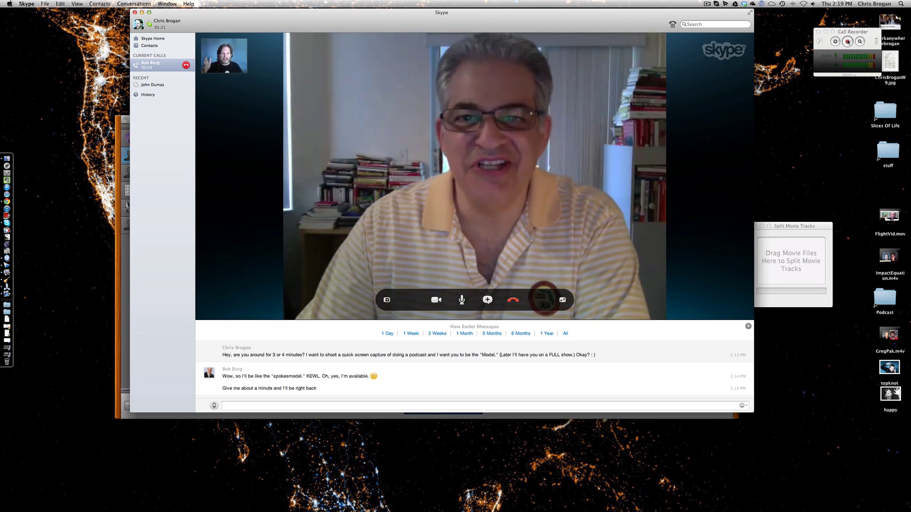
- Begin capturing the ongoing video call with Call Recorder
left_click(848, 42)
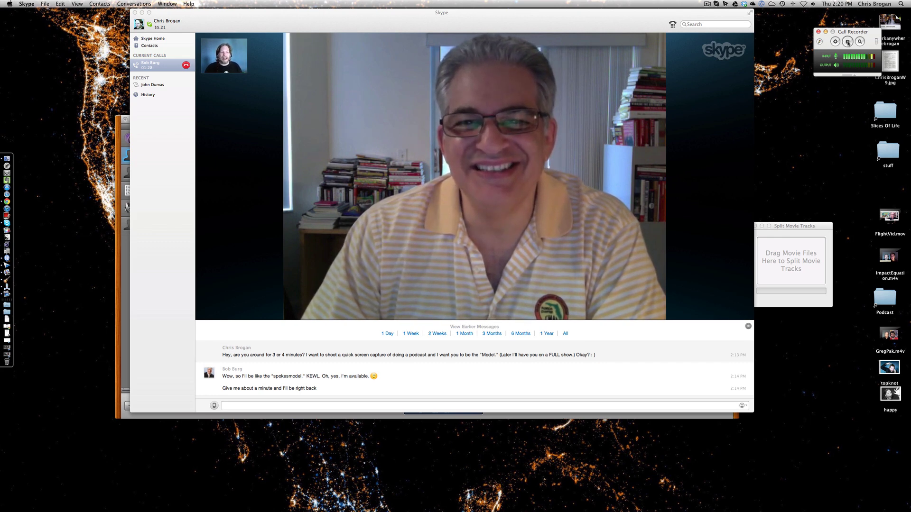
- Stop the Call Recorder capture and hang up the video call
left_click(847, 42)
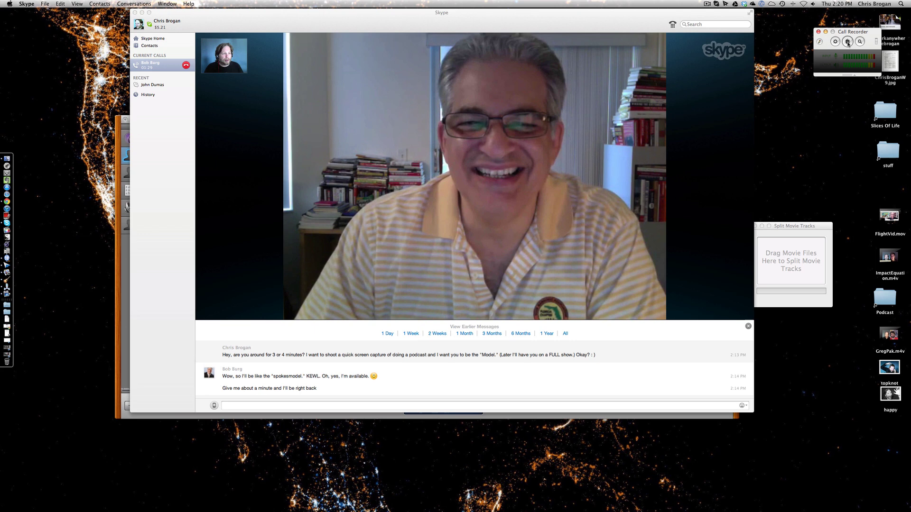
left_click(690, 154)
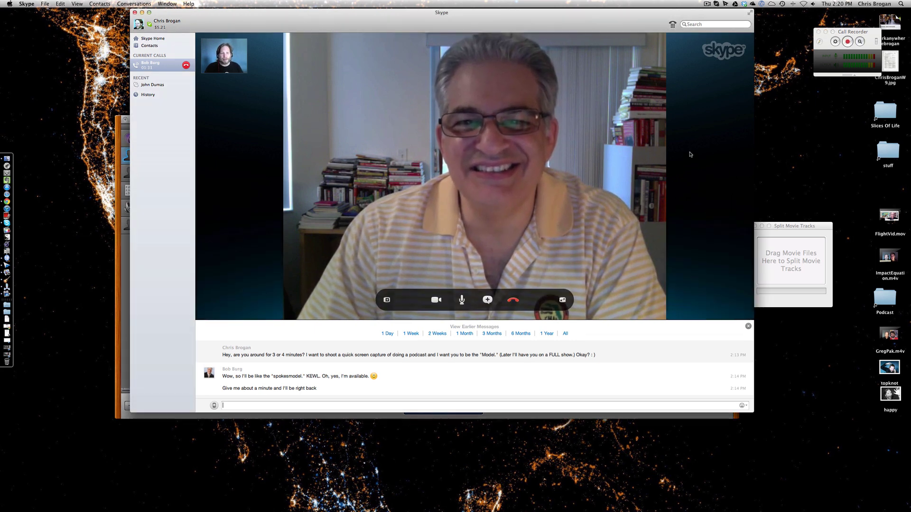
left_click(514, 300)
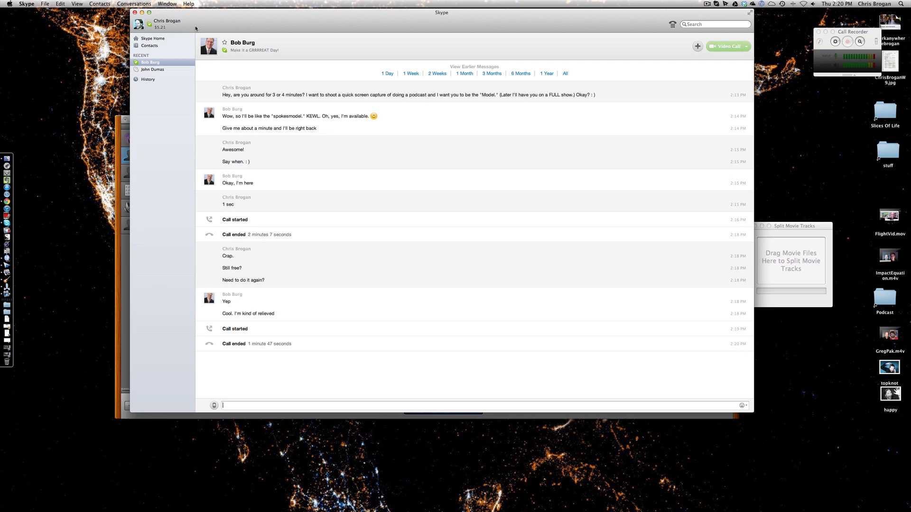
- Convert the recorded call .mov in Saved Calls to MP3 using the Convert To MP3 window
left_click(141, 13)
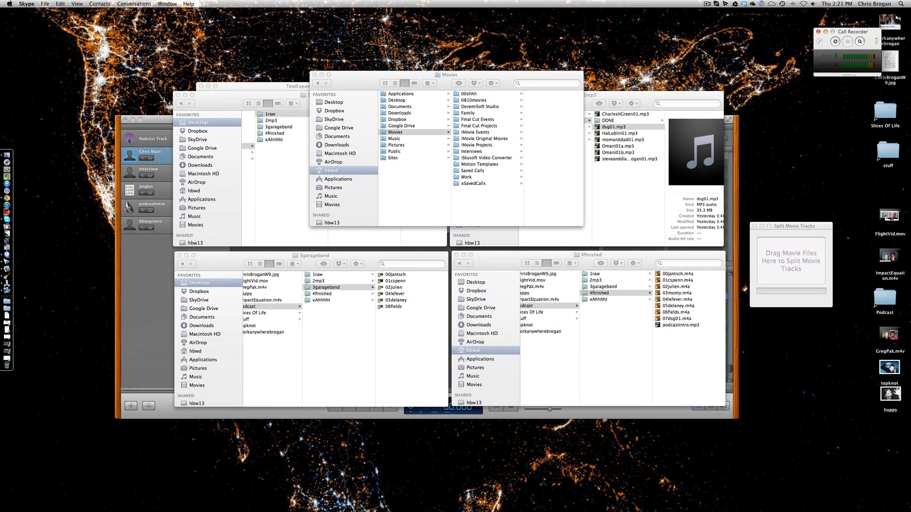
left_click(397, 138)
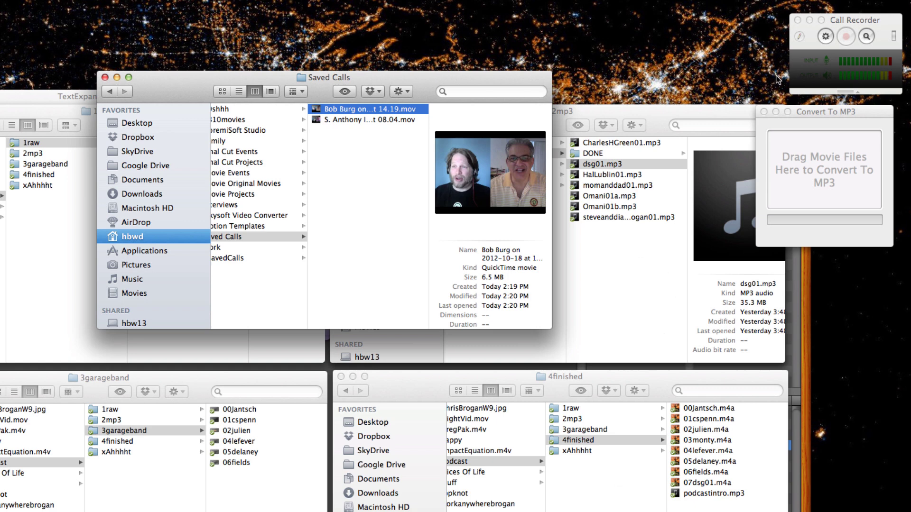
left_click_drag(813, 113, 777, 105)
left_click_drag(357, 110, 796, 171)
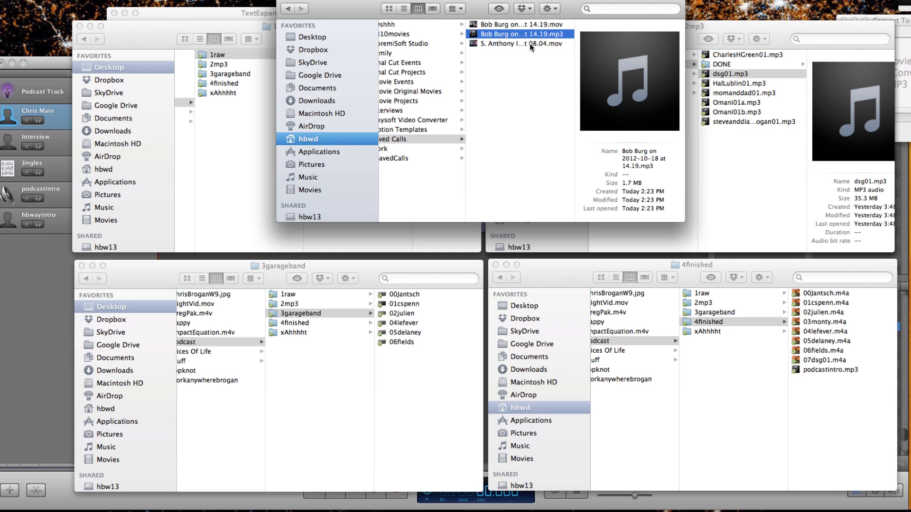
- Move the call .mov into 1raw and its .mp3 into 2mp3, then close Saved Calls
left_click_drag(375, 3, 715, 218)
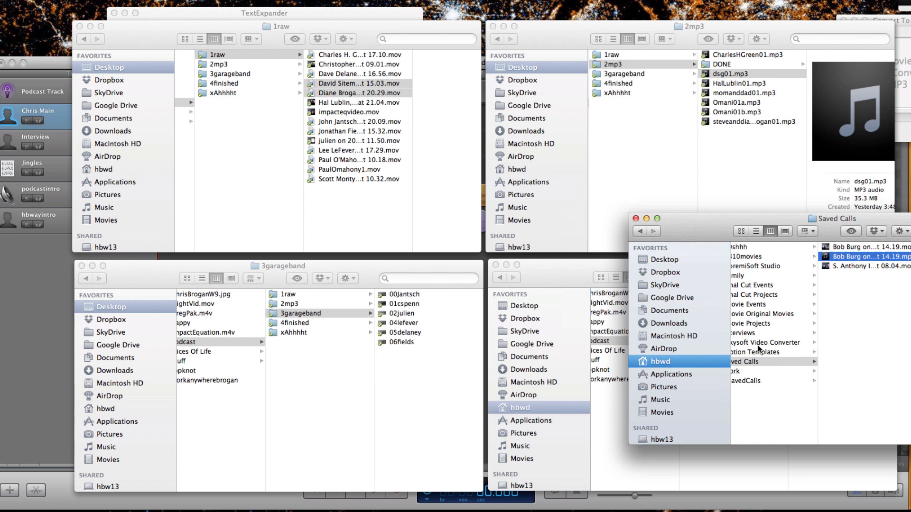
left_click(844, 249)
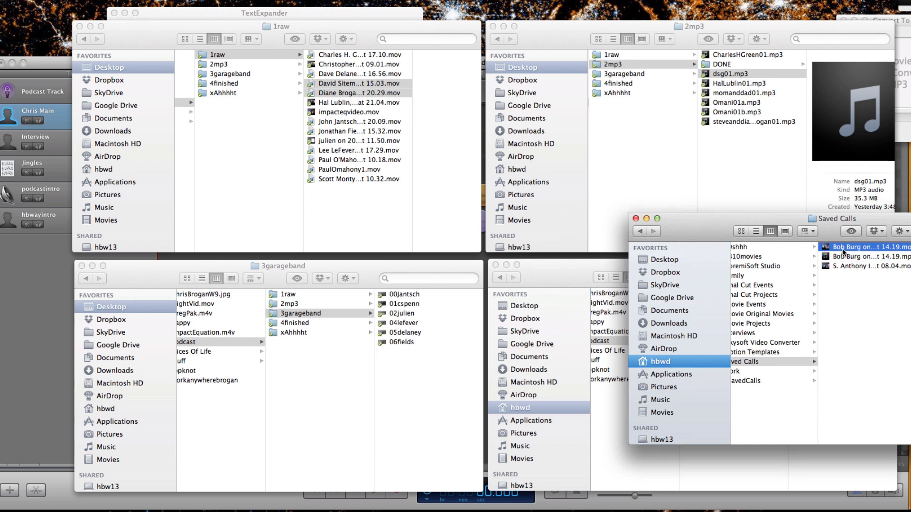
left_click_drag(841, 246, 220, 56)
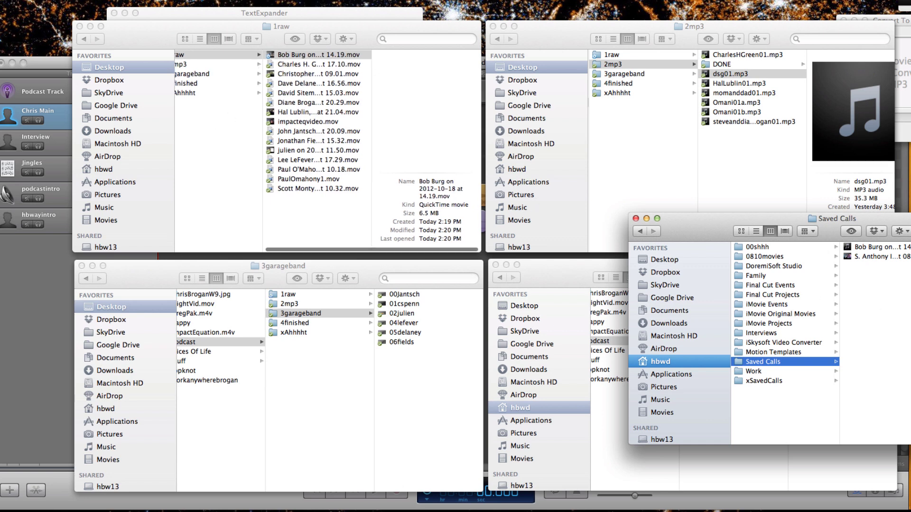
left_click_drag(873, 247, 745, 149)
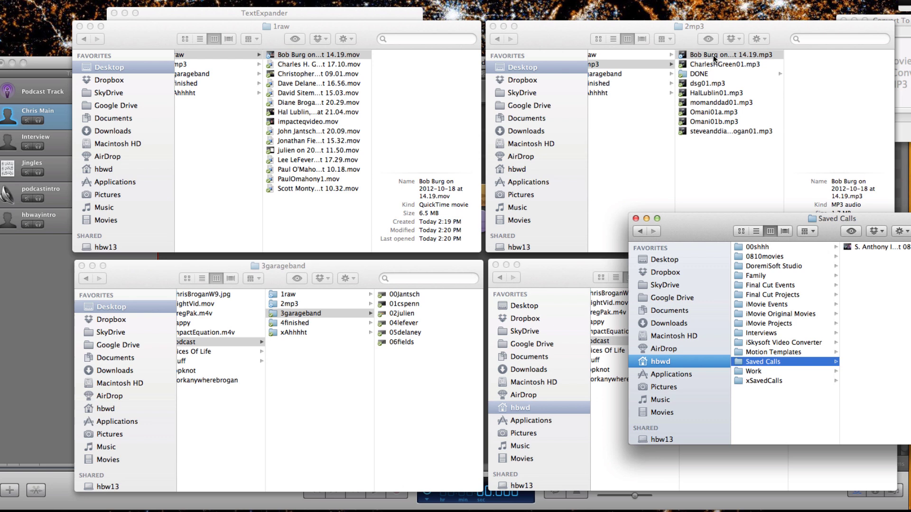
left_click(636, 218)
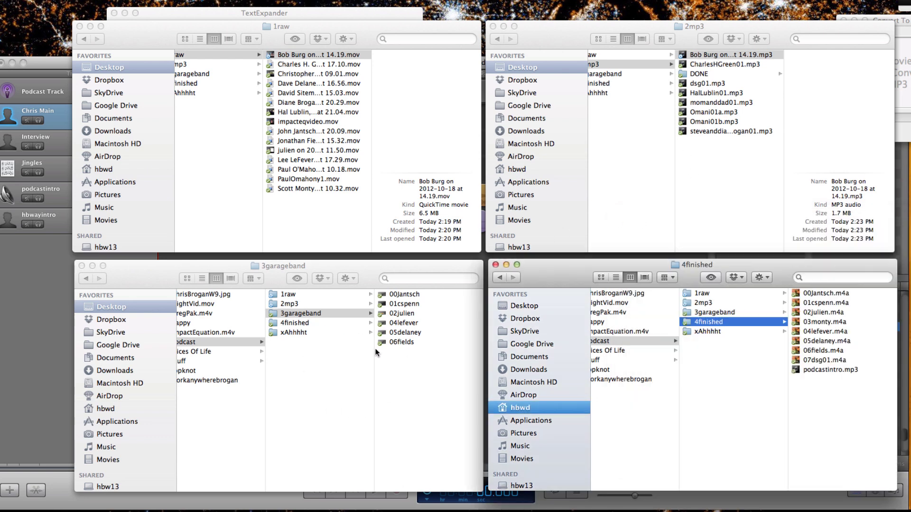
- Delete both regions on the Chris Main track of the 06fields project
left_click(38, 388)
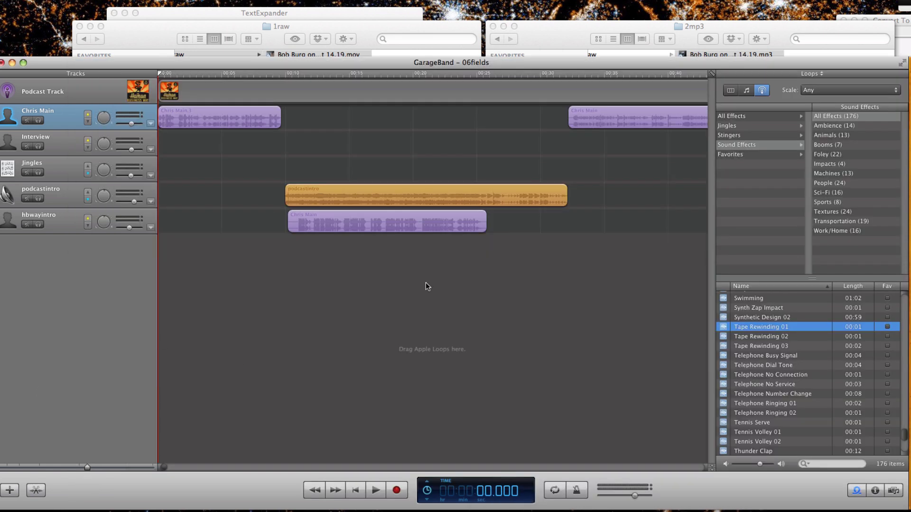
left_click_drag(393, 67, 423, 23)
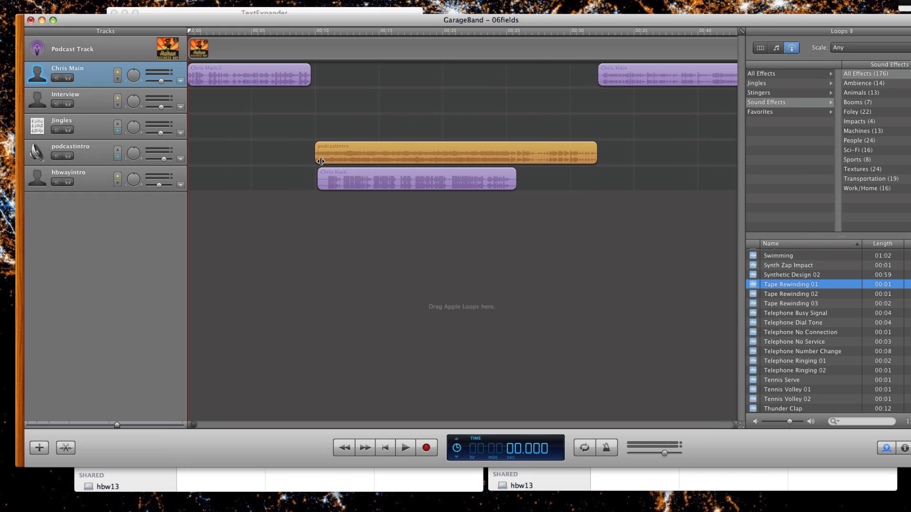
left_click(271, 81)
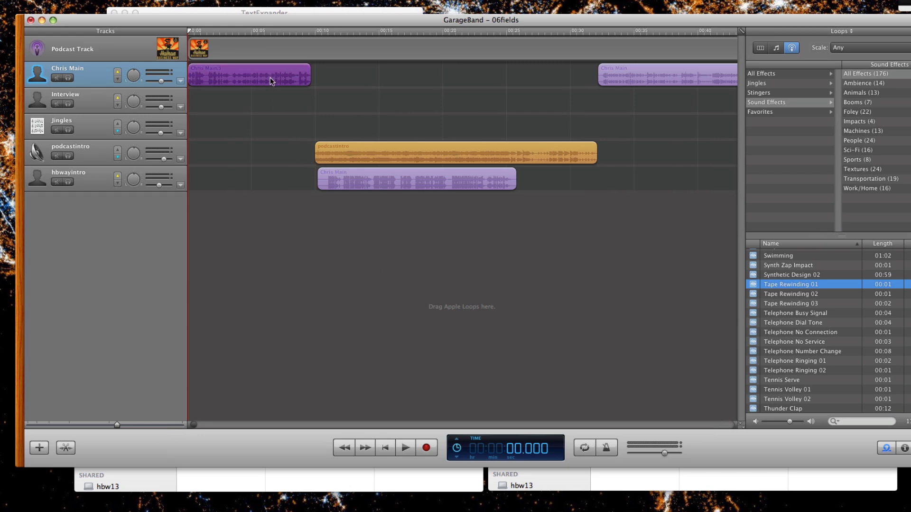
key("Delete")
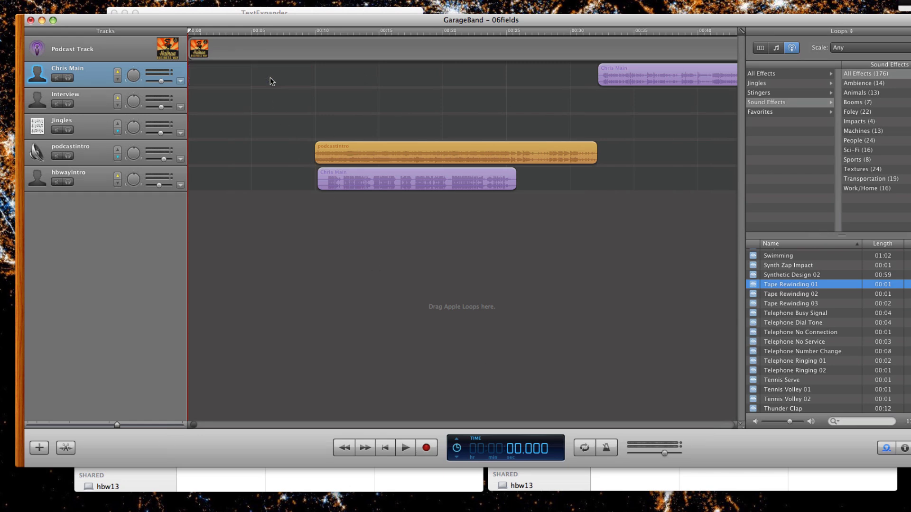
left_click(657, 82)
key("Delete")
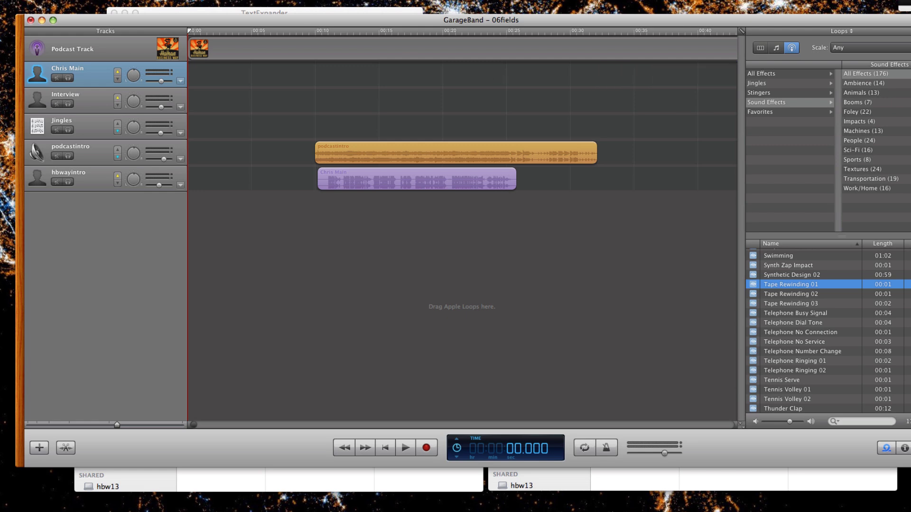
- Save the project as 'xxBobBurg' into the 3garageband folder via Save As
key("super+shift+s")
type("x")
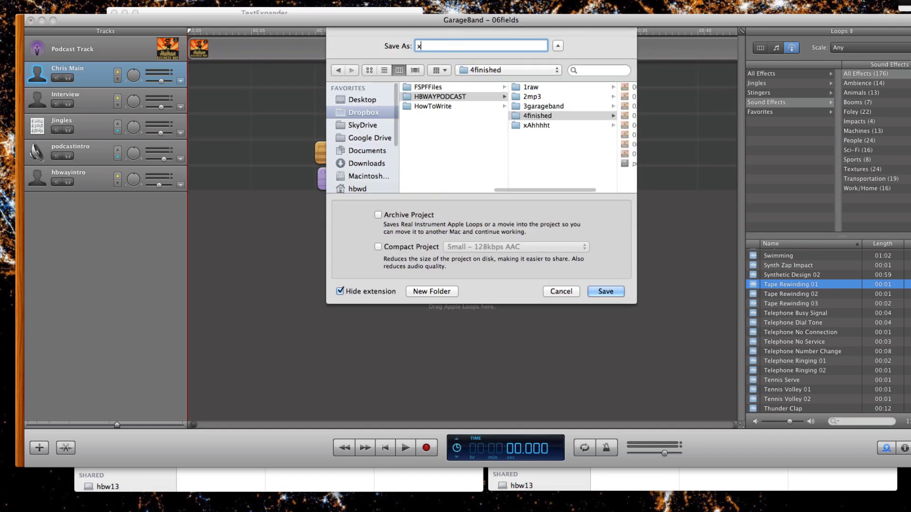
type("xBobBurg")
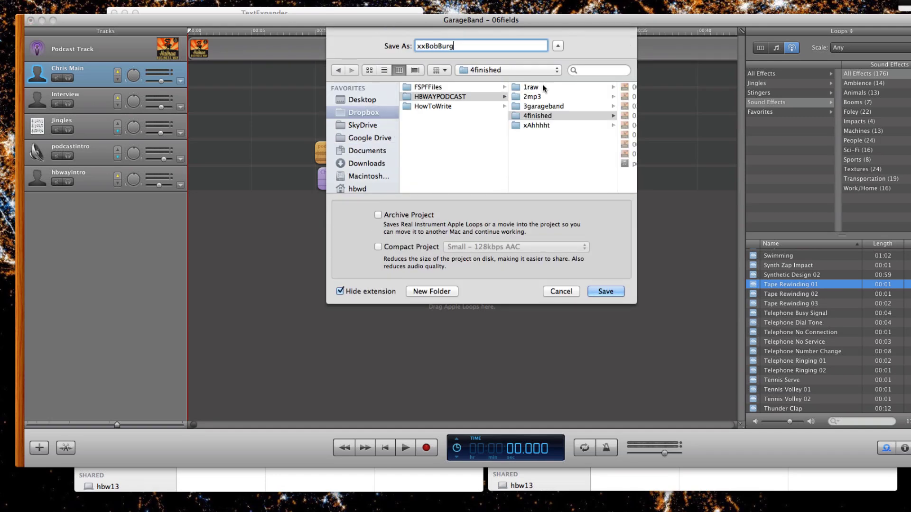
left_click(543, 105)
left_click(599, 292)
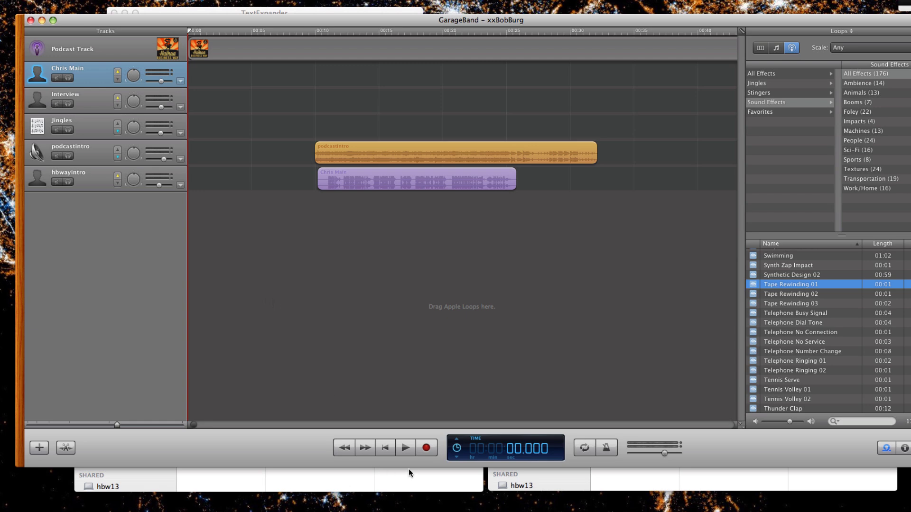
- Record a roughly 10-second opening on Chris Main and play it back
left_click(427, 448)
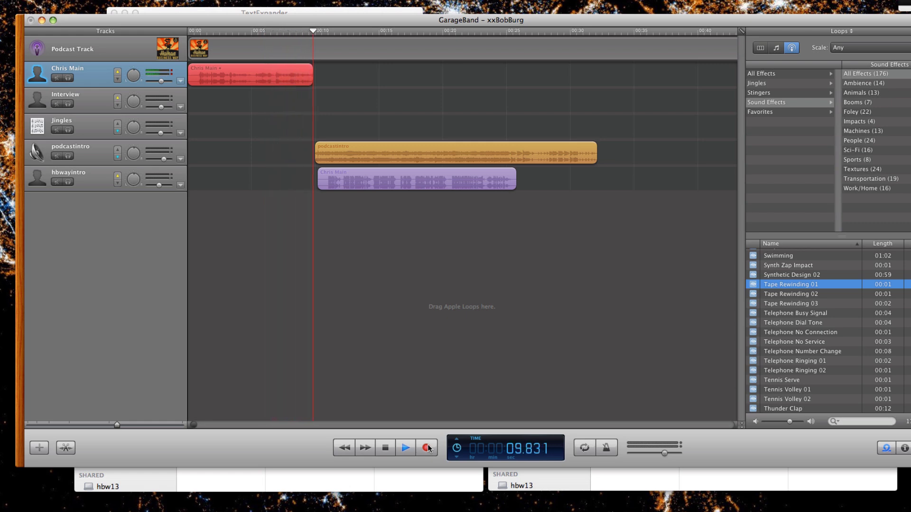
left_click(427, 447)
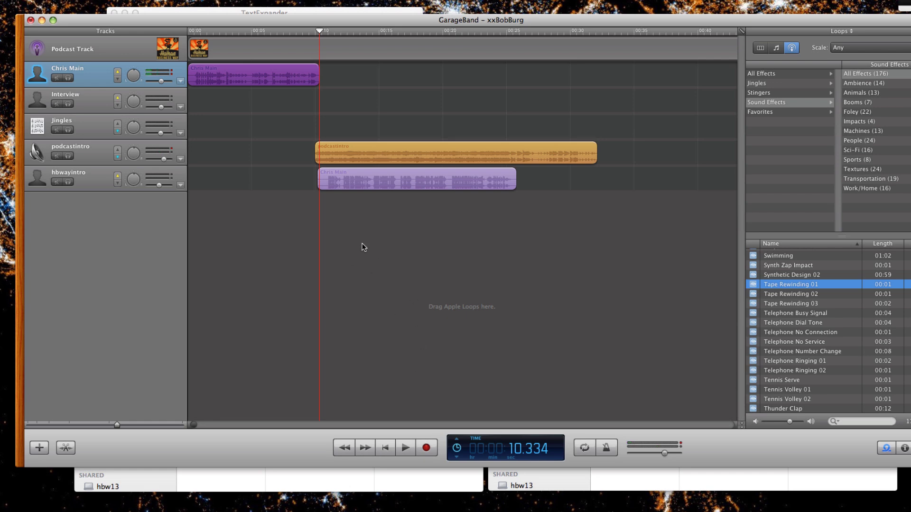
left_click(310, 32)
key("space")
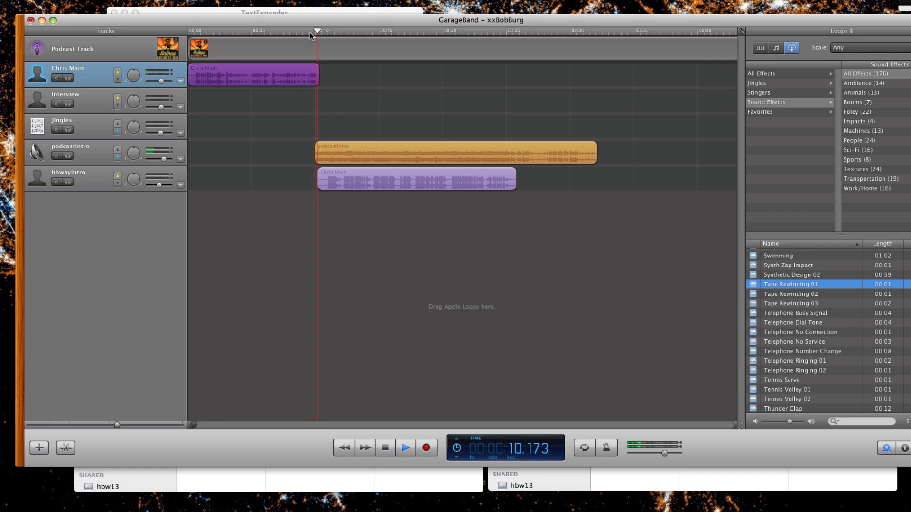
key("space")
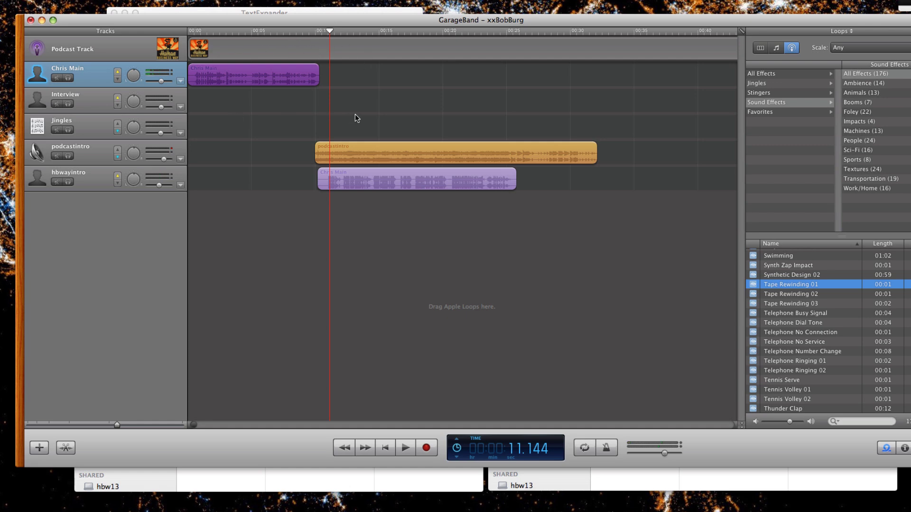
- Record a short closing piece on Chris Main starting at about 32 seconds
scroll(357, 118, "right", 5)
left_click(436, 32)
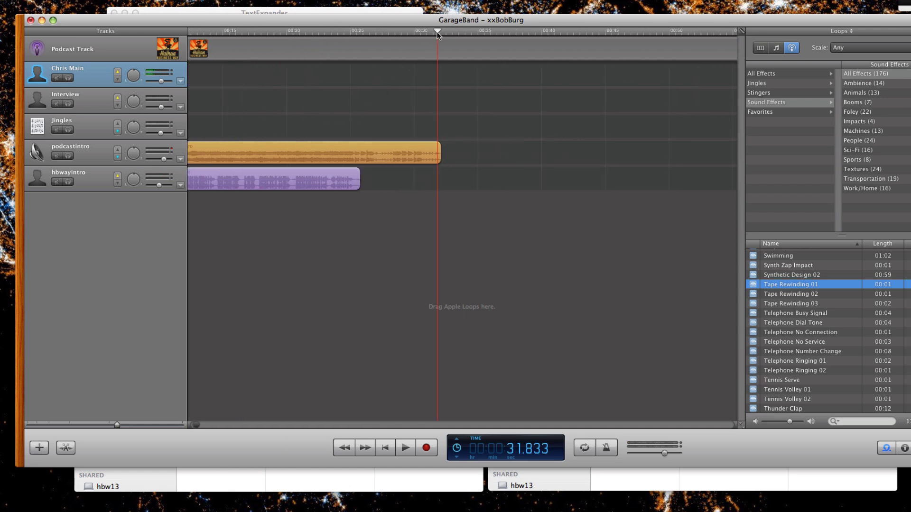
left_click_drag(437, 32, 440, 33)
key("r")
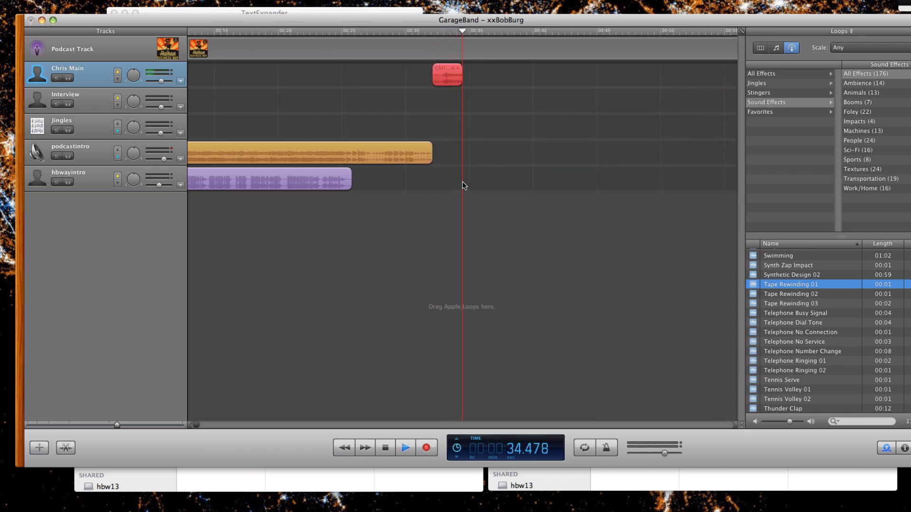
key("space")
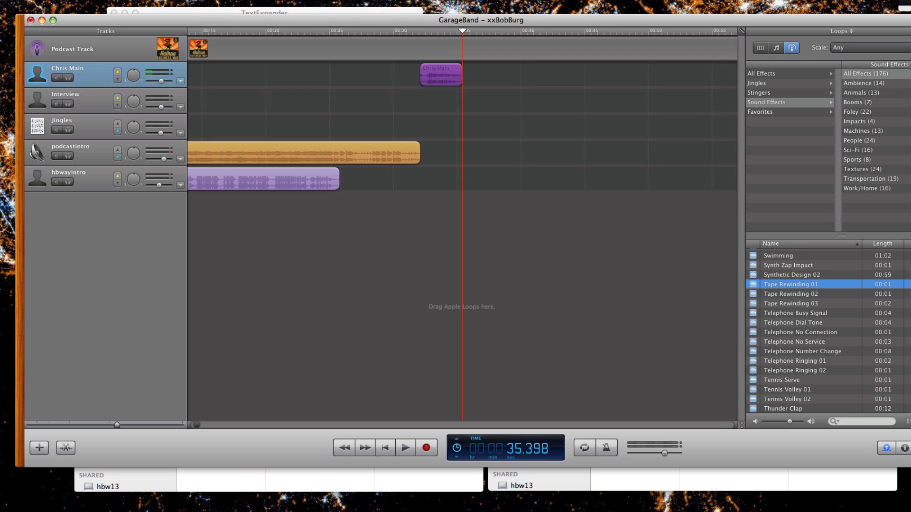
- Place the Bob Burg MP3 from 2mp3 on the Interview track right after the closing piece
key("super+Tab")
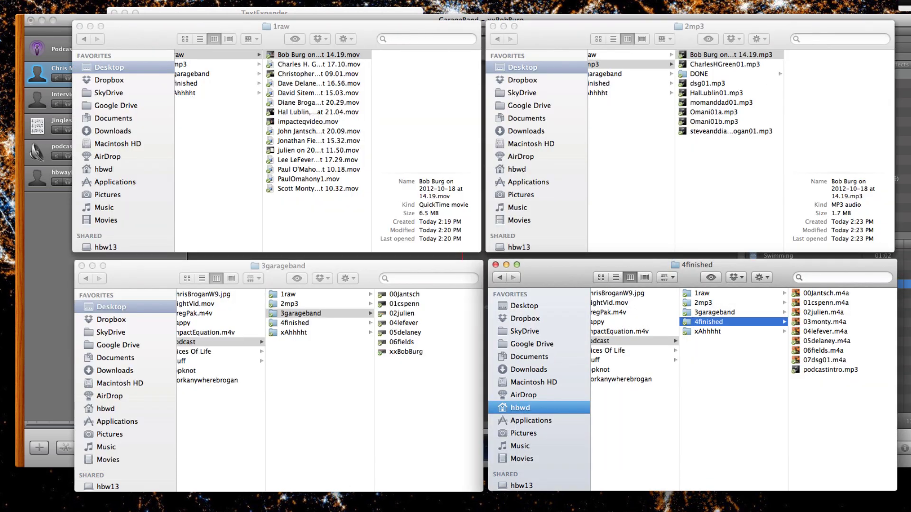
left_click_drag(291, 18, 818, 393)
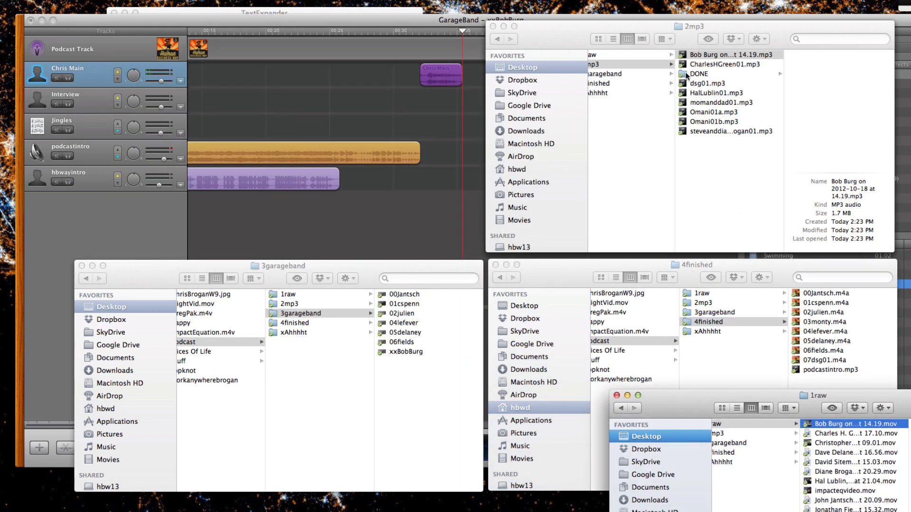
left_click_drag(708, 59, 474, 105)
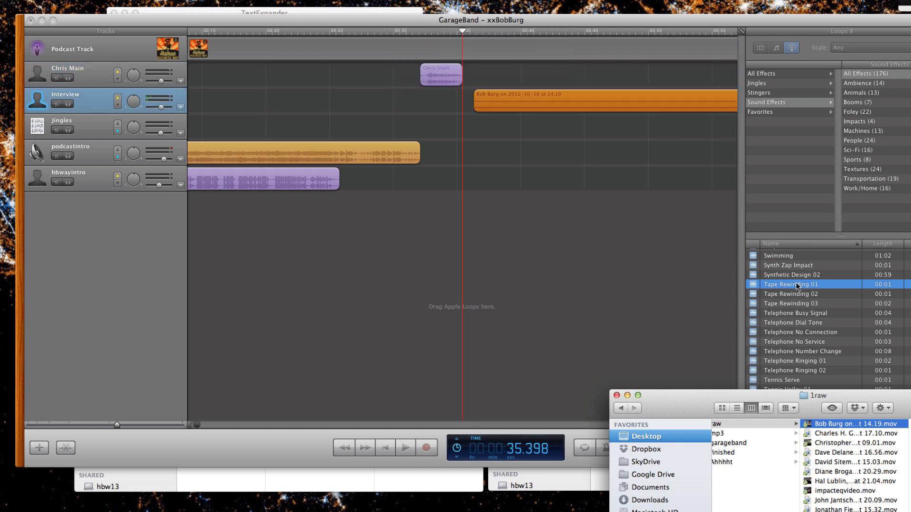
- Place Tape Rewinding 01 on the Jingles track before the interview and play the transition
mouse_move(797, 286)
left_mouse_down()
mouse_move(466, 110)
mouse_move(469, 129)
mouse_move(461, 120)
left_mouse_up()
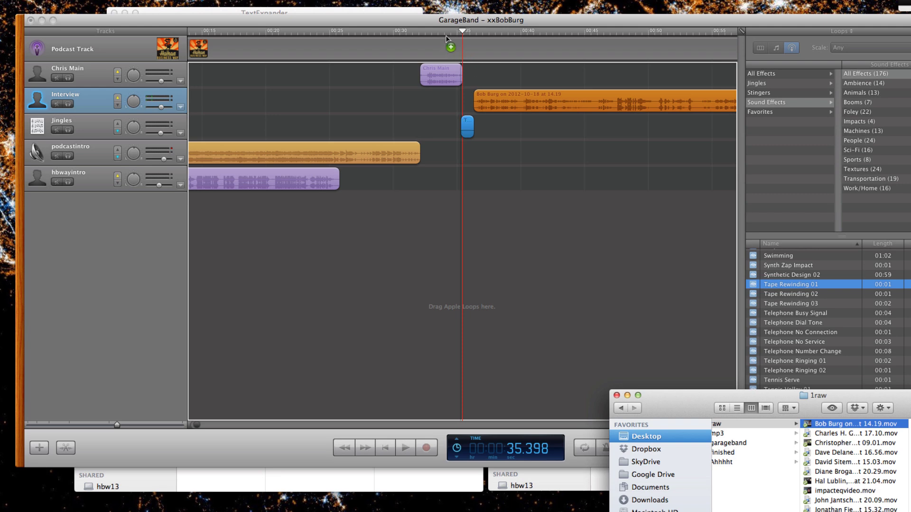
left_click(431, 21)
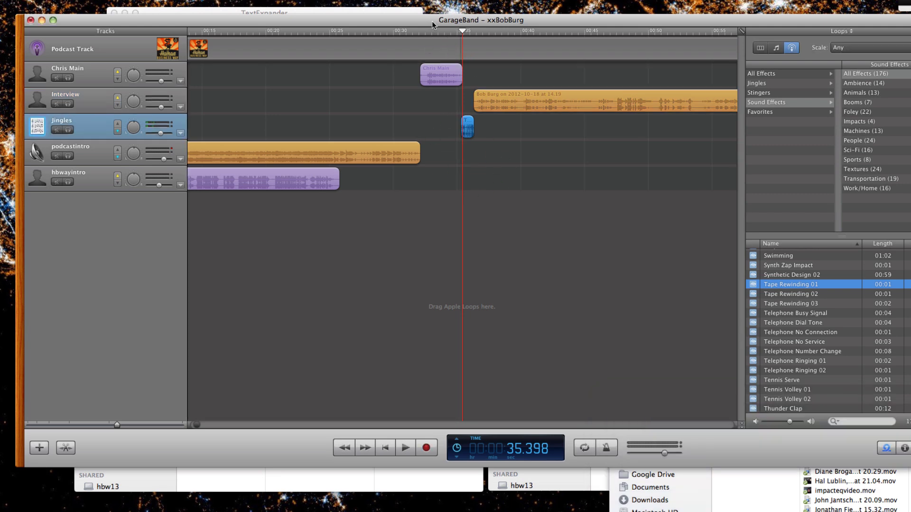
left_click(440, 31)
key("space")
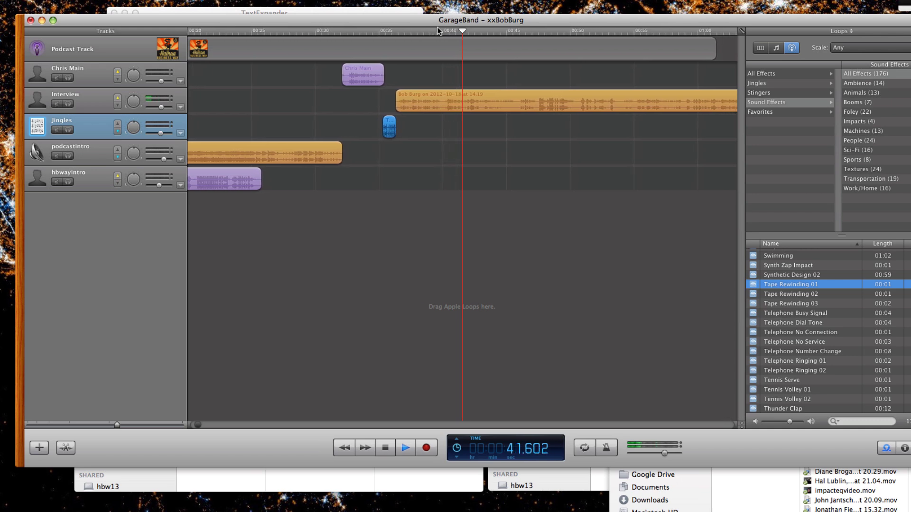
key("space")
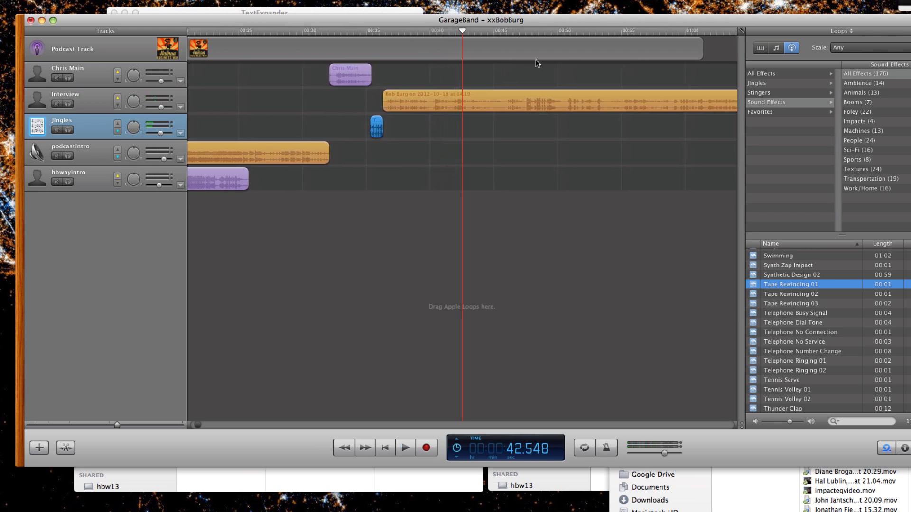
- Scroll the timeline to about 19:30, where the interview ends at the tape-rewind jingle
scroll(543, 135, "right", 10)
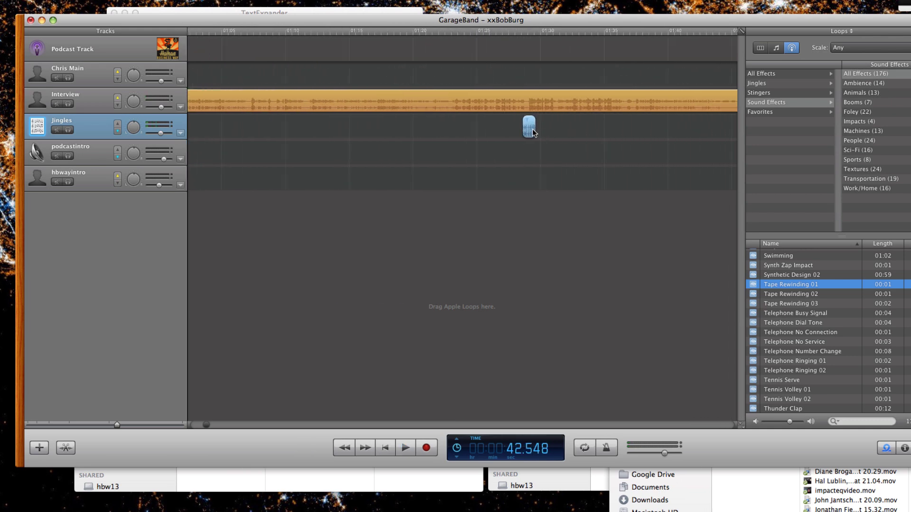
scroll(537, 163, "right", 20)
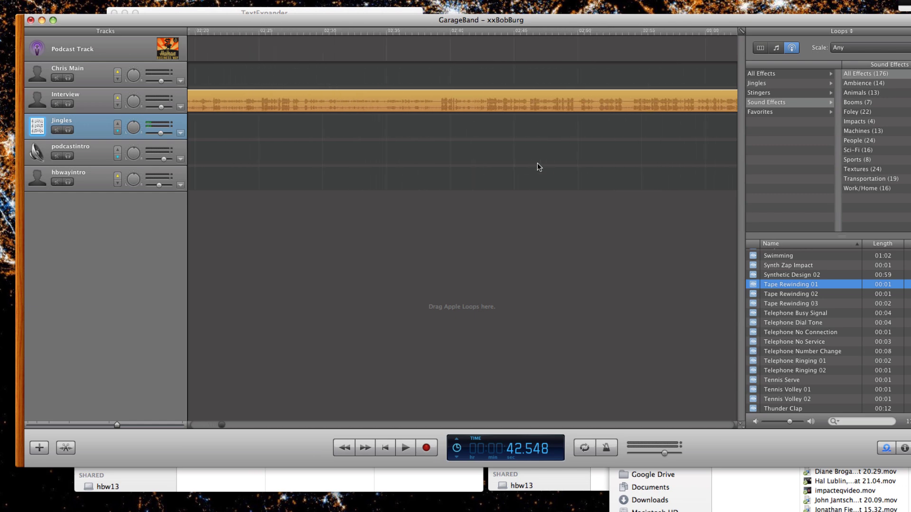
scroll(537, 163, "right", 20)
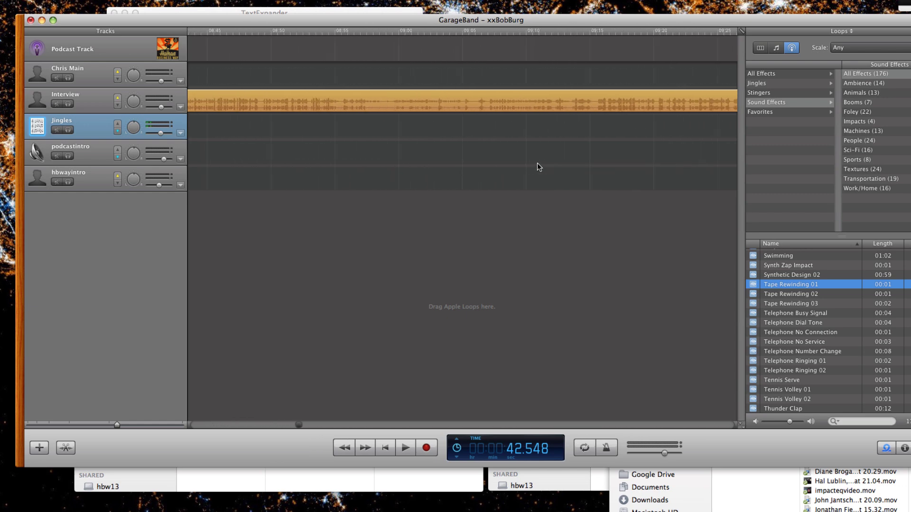
scroll(537, 167, "right", 20)
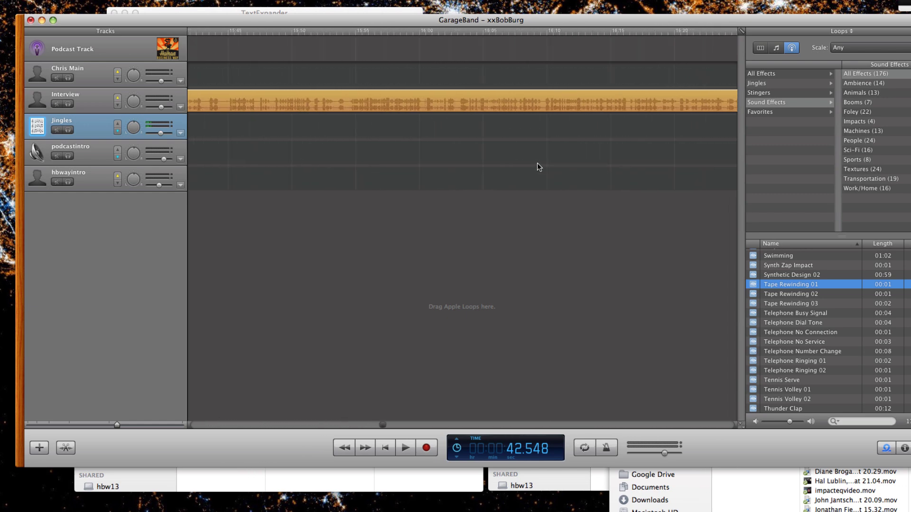
scroll(537, 164, "right", 15)
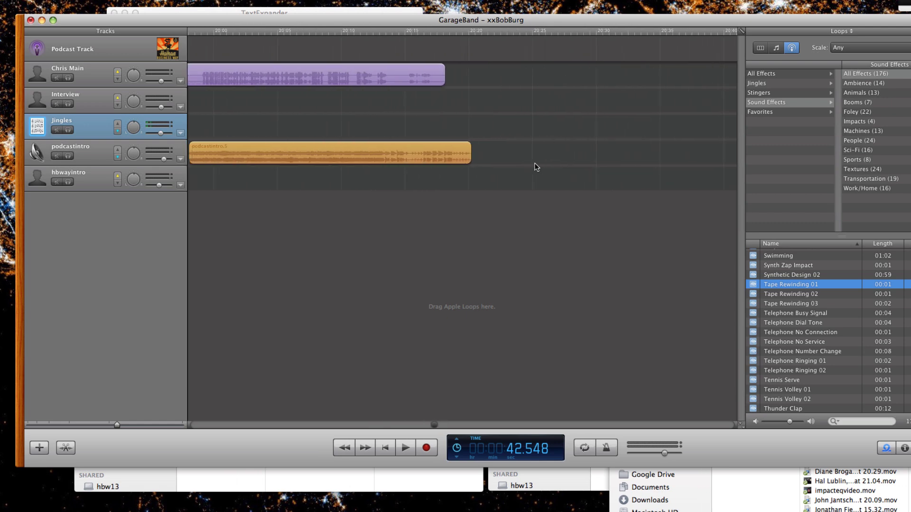
scroll(536, 167, "left", 3)
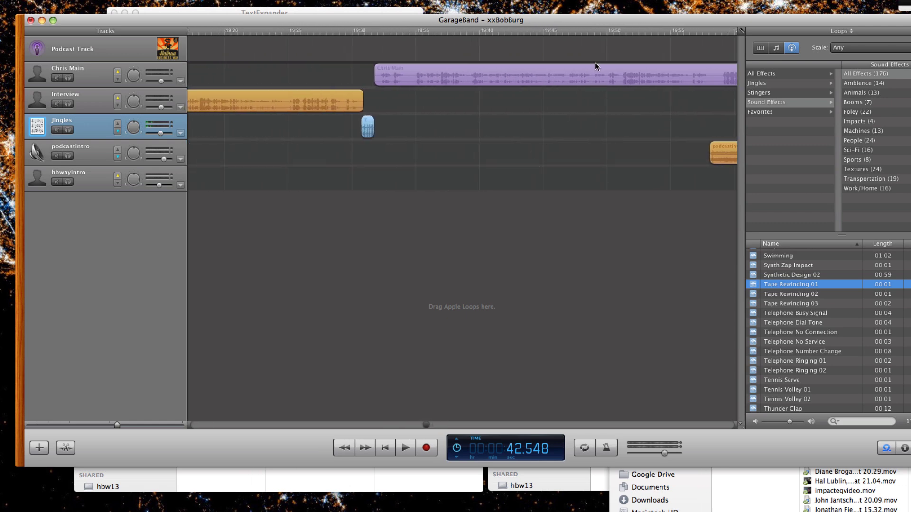
- Delete the old Chris Main outro and move the podcastintro music earlier, nearer the jingle
left_click(593, 81)
key("Delete")
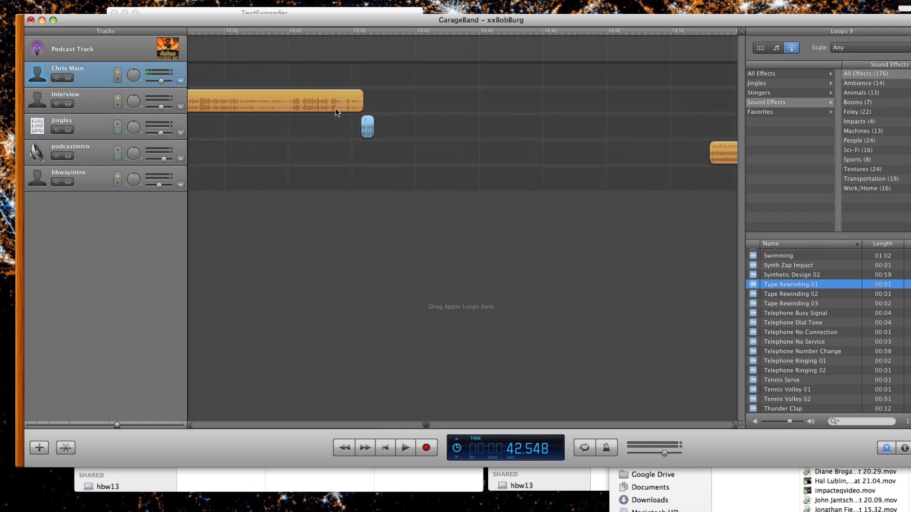
left_click_drag(713, 146, 522, 149)
- Record a new Chris Main outro of about six seconds right after the closing jingle
left_click(366, 33)
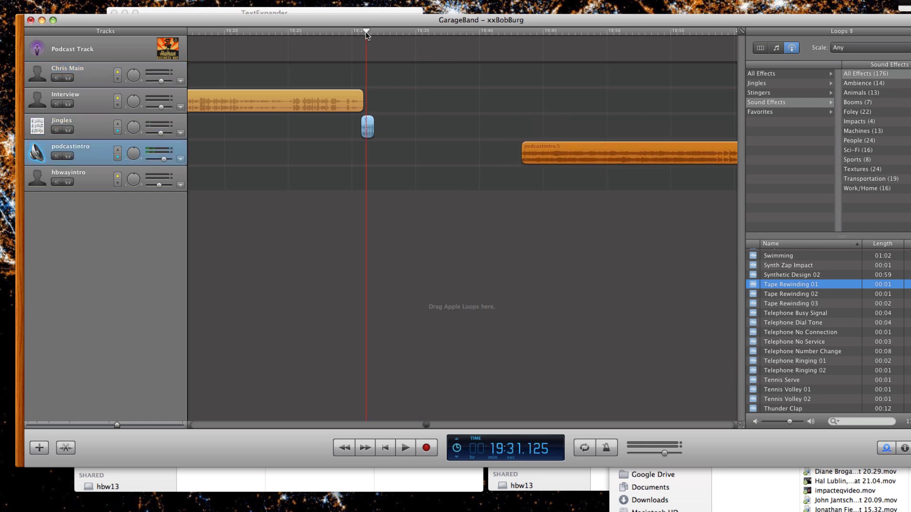
left_click(383, 33)
left_click(104, 79)
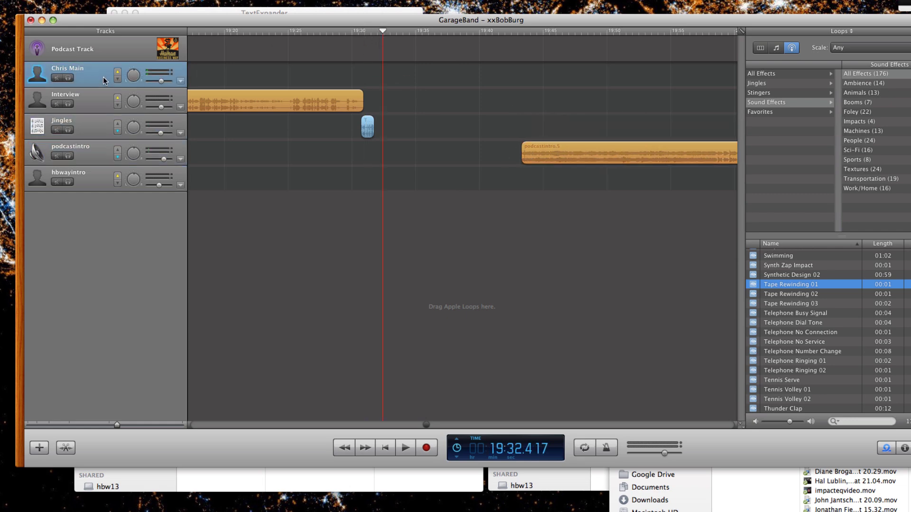
left_click(426, 448)
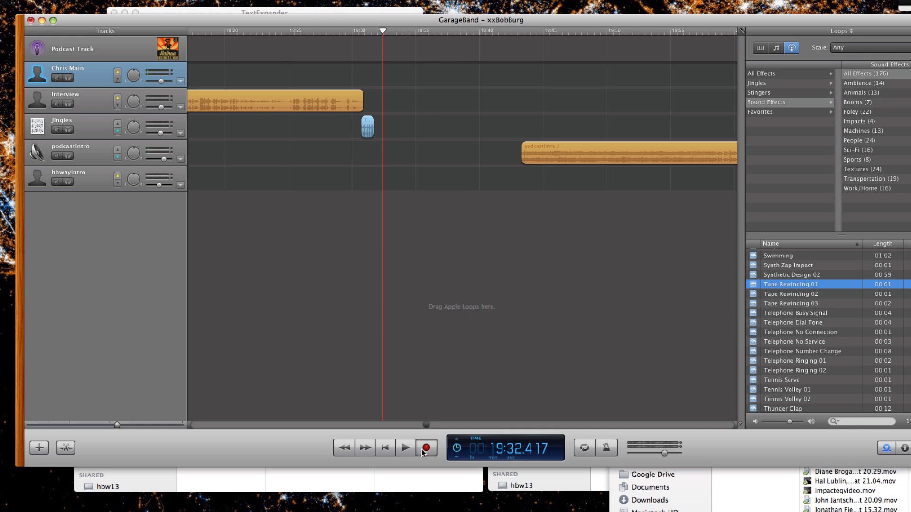
left_click(384, 449)
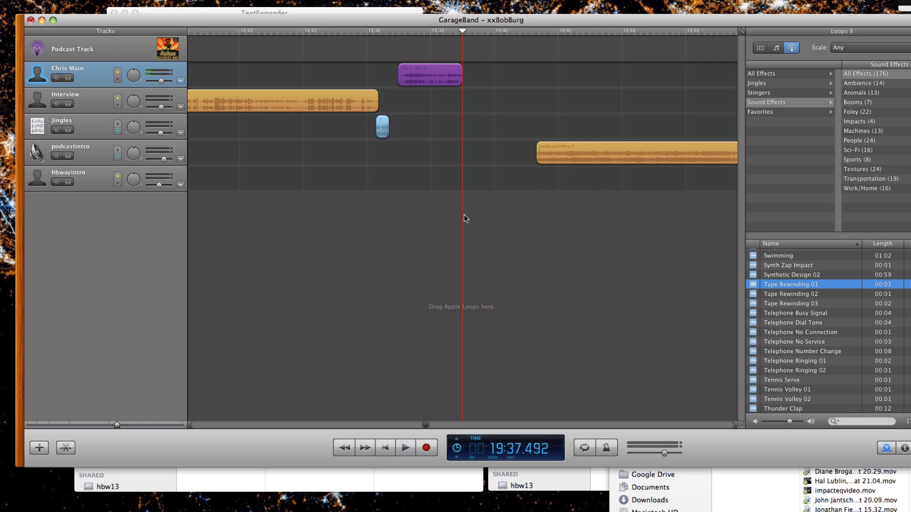
scroll(464, 218, "right", 5)
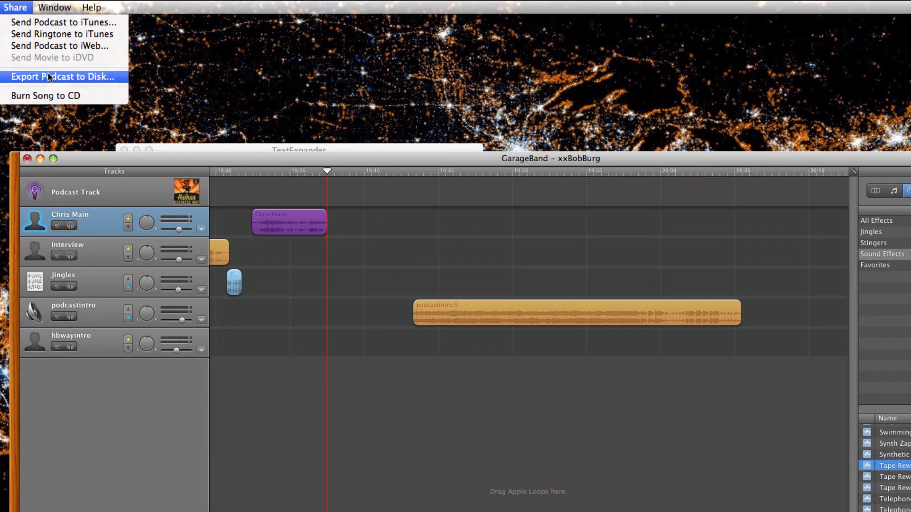
- Export the podcast to disk with AAC Encoder compression and the Spoken Podcast audio preset
left_click(49, 78)
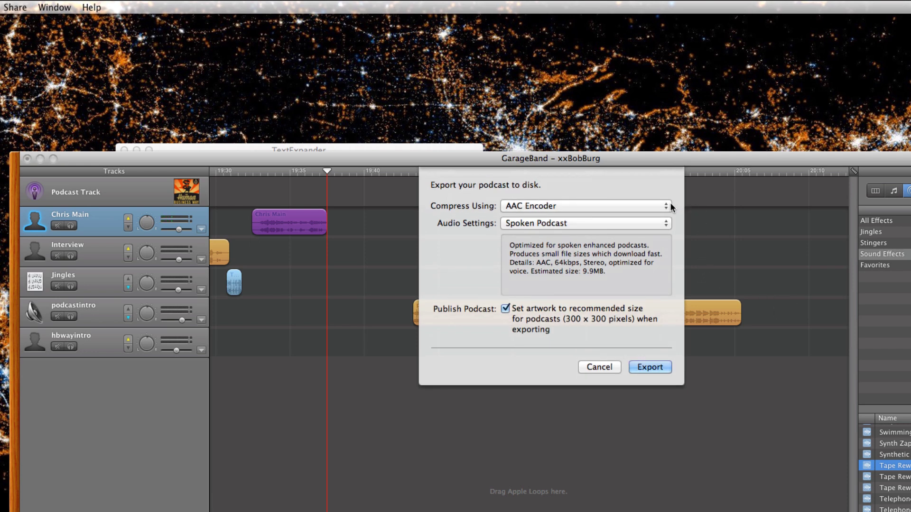
left_click(667, 207)
left_click(667, 207)
left_click(565, 226)
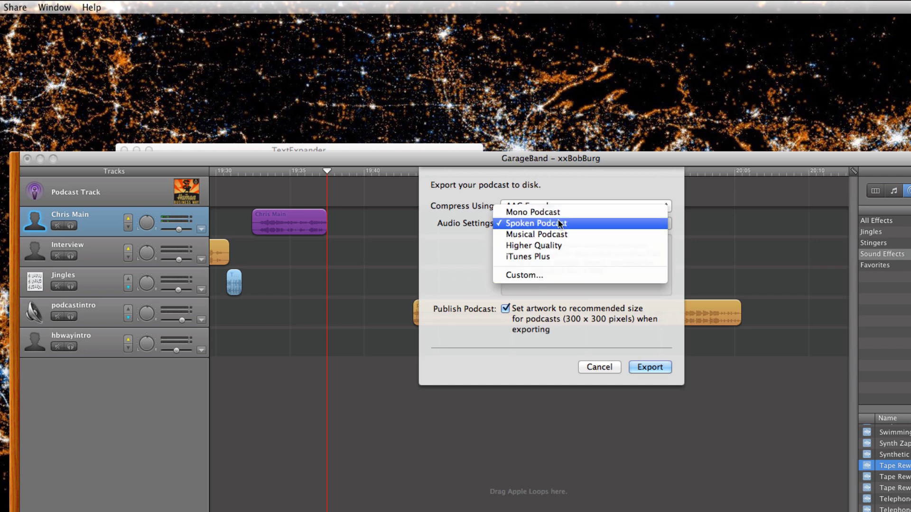
left_click(584, 223)
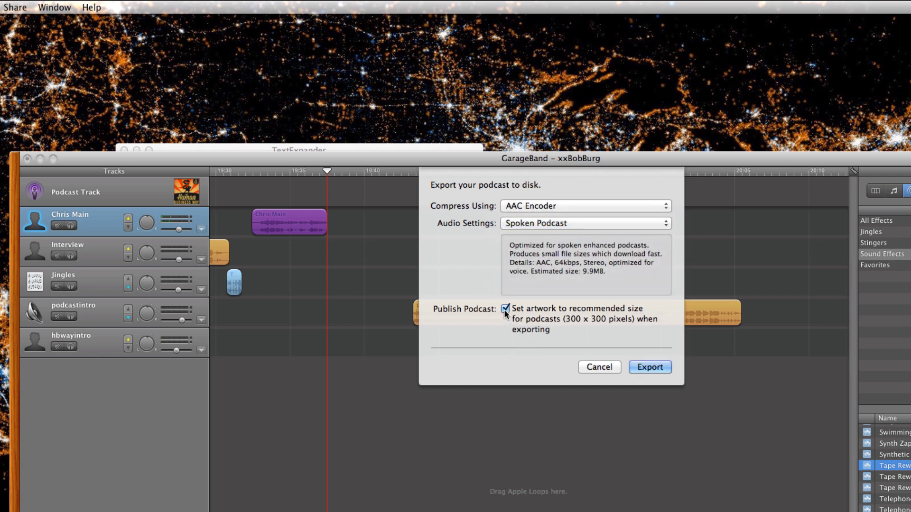
- Confirm the export settings and save xxBobBurg into the 4finished folder to begin the mixdown
left_click(663, 368)
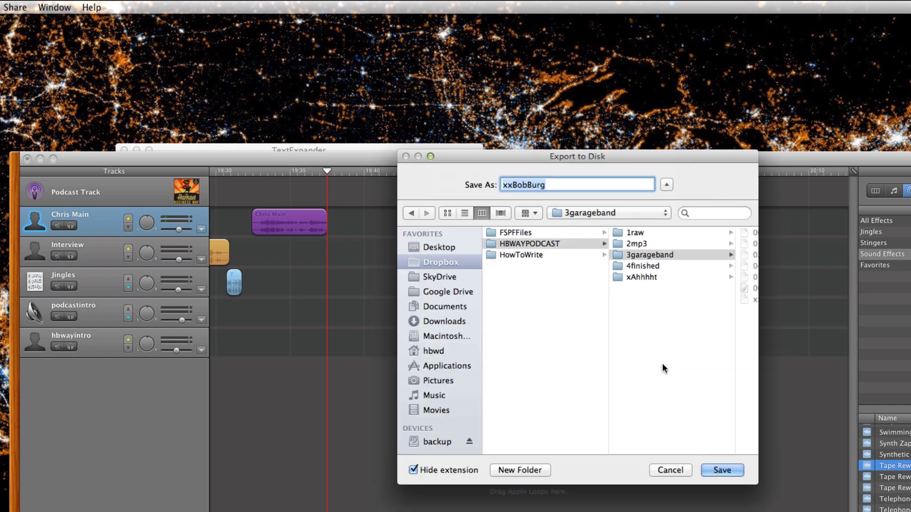
left_click(657, 266)
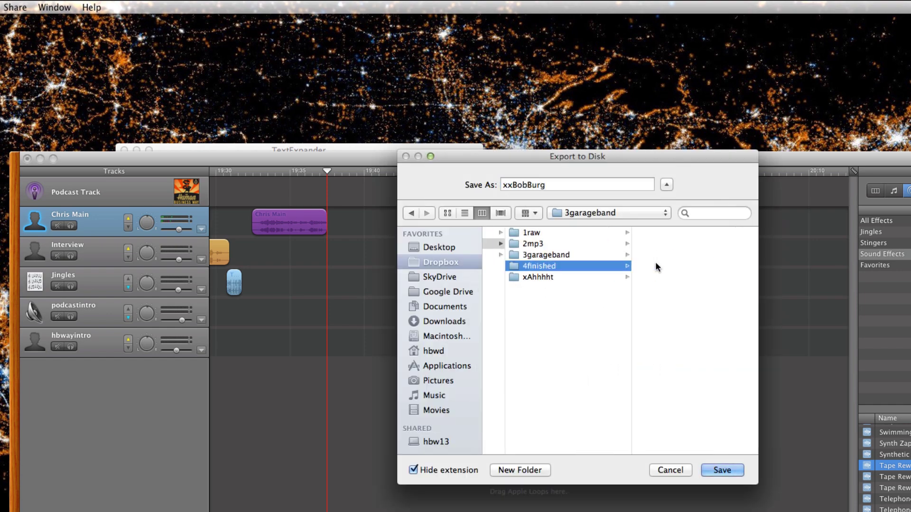
left_click(731, 471)
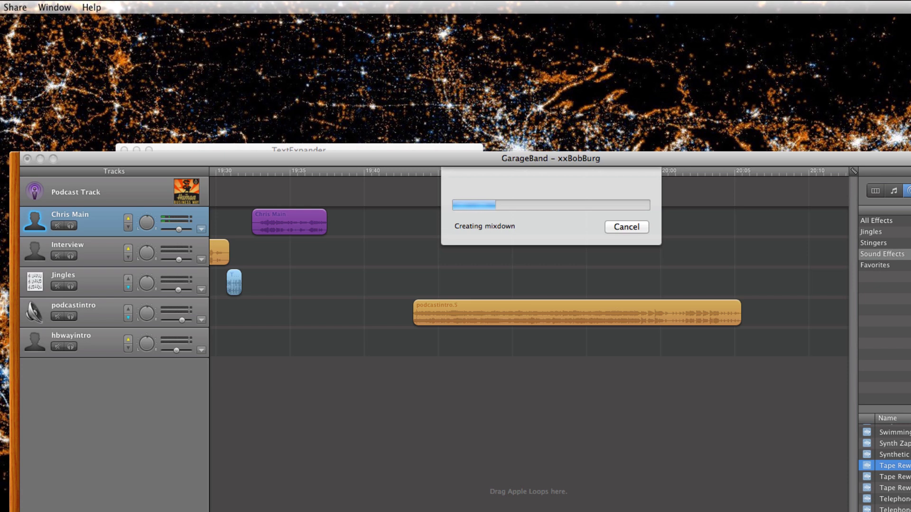
mouse_move(237, 498)
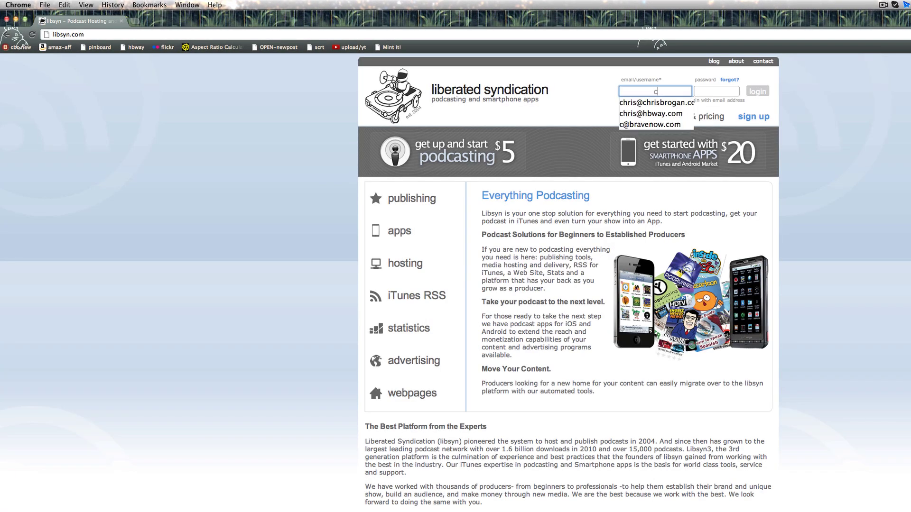
- Fill the Libsyn sign-in form with the saved account e-mail and type the account password
left_click(650, 114)
left_click(716, 92)
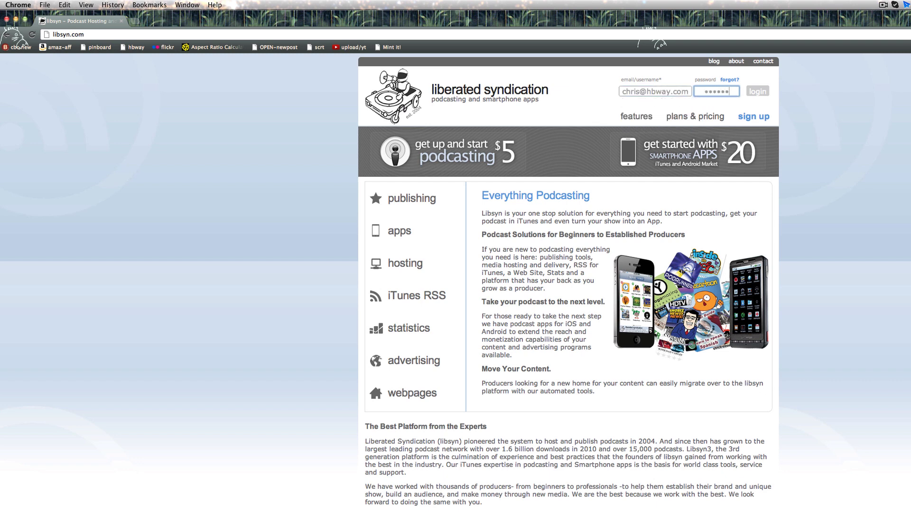
type("xxx")
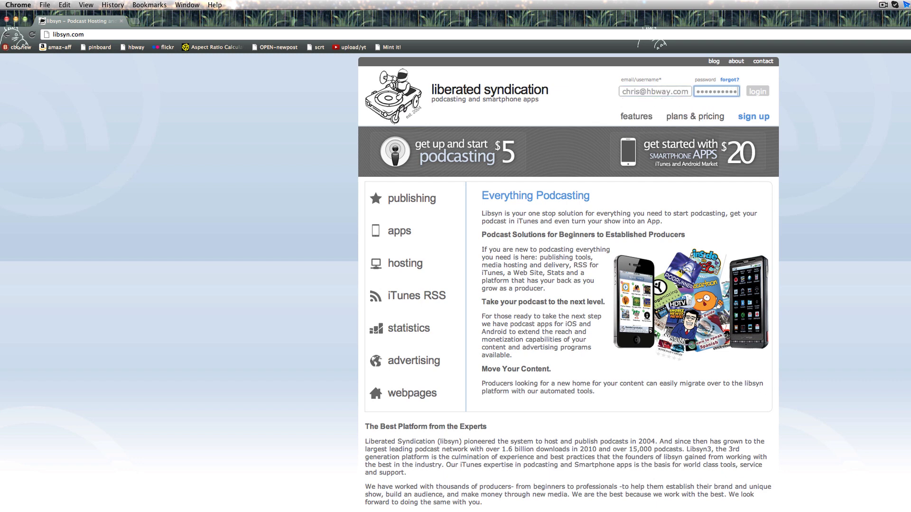